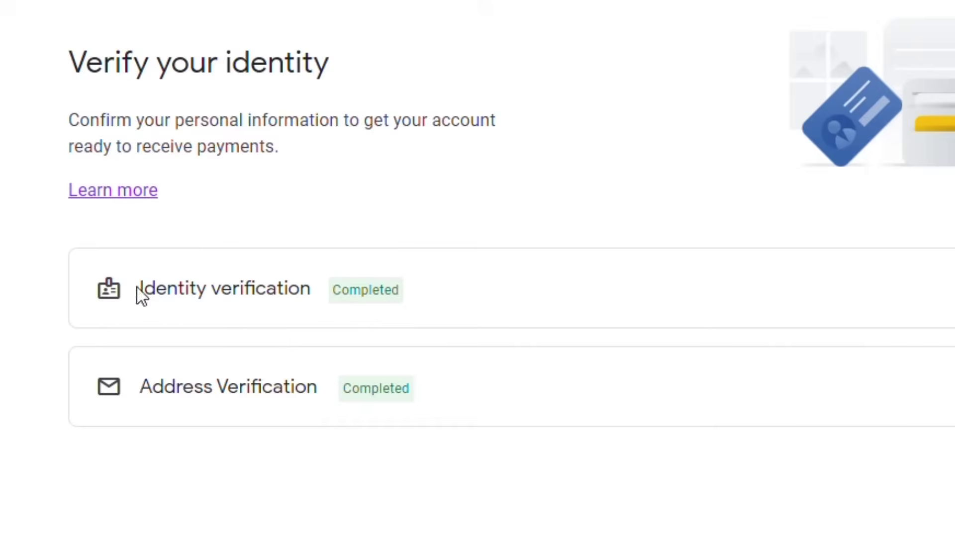
# Step: Highlight the Identity verification and Address verification steps in the help article, then clear the highlight
pyautogui.moveTo(137, 289); pyautogui.dragTo(316, 311)
pyautogui.moveTo(143, 391); pyautogui.dragTo(324, 407)
pyautogui.click(431, 503)
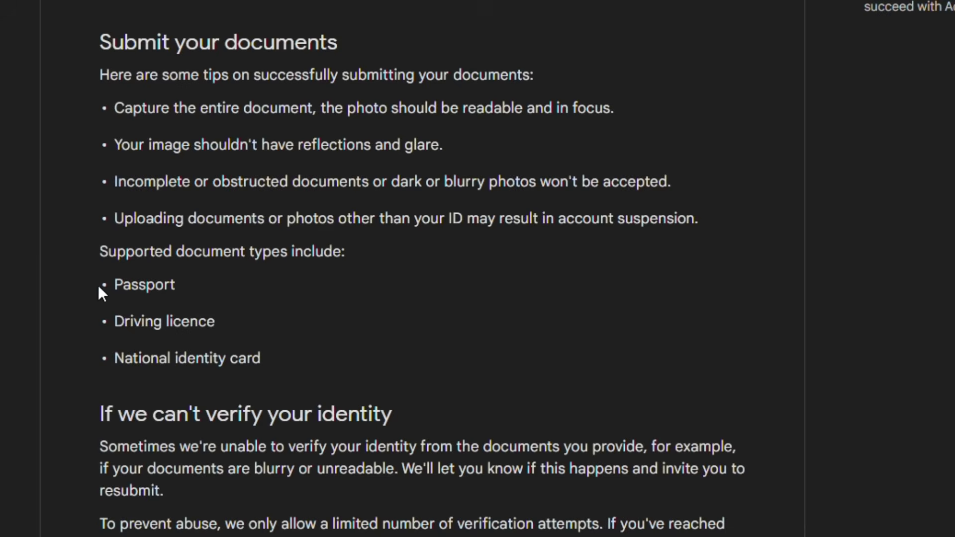
# Step: Highlight Passport, Driving licence, National identity card and bank statement as accepted documents
pyautogui.moveTo(140, 285); pyautogui.dragTo(238, 286)
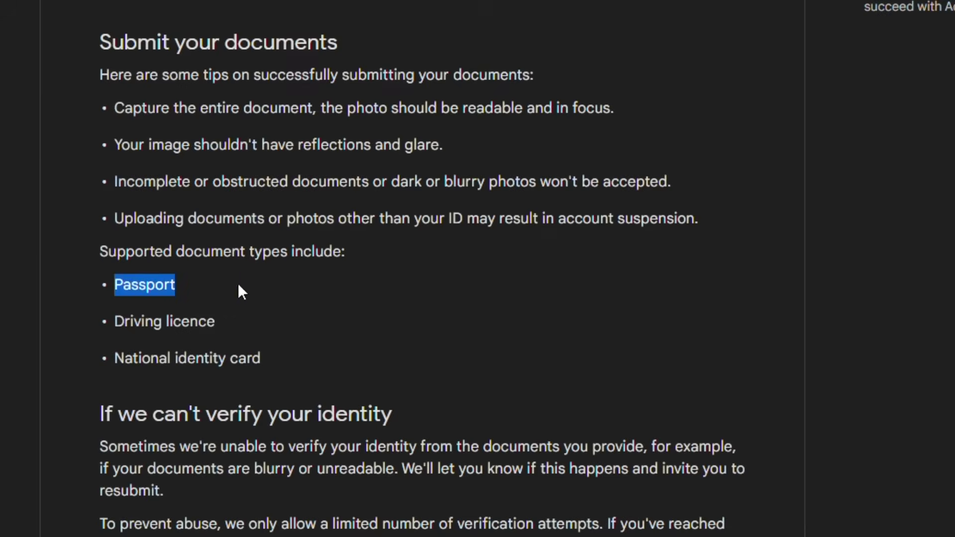
pyautogui.moveTo(115, 322); pyautogui.dragTo(164, 321)
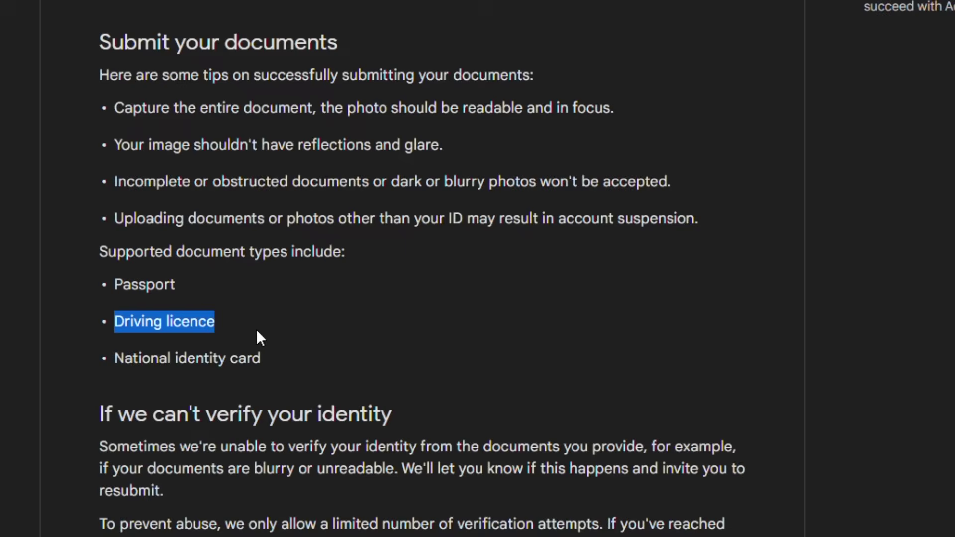
pyautogui.moveTo(114, 358); pyautogui.dragTo(294, 359)
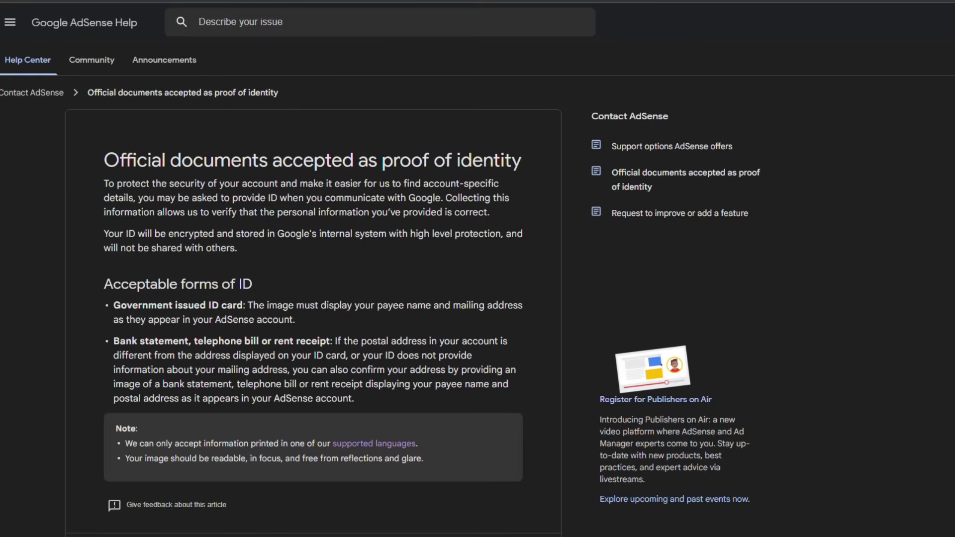
pyautogui.scroll(-2, 478, 288)
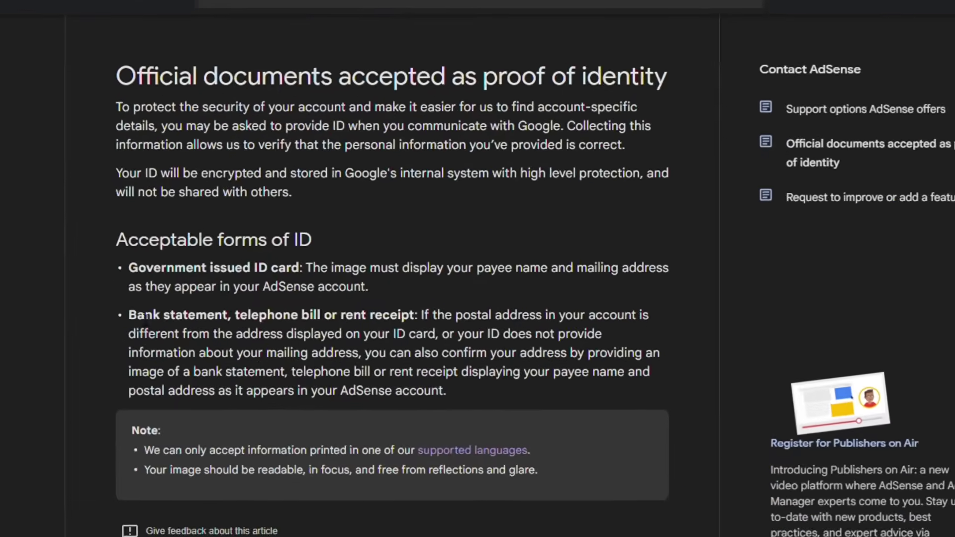
pyautogui.moveTo(132, 326); pyautogui.dragTo(433, 336)
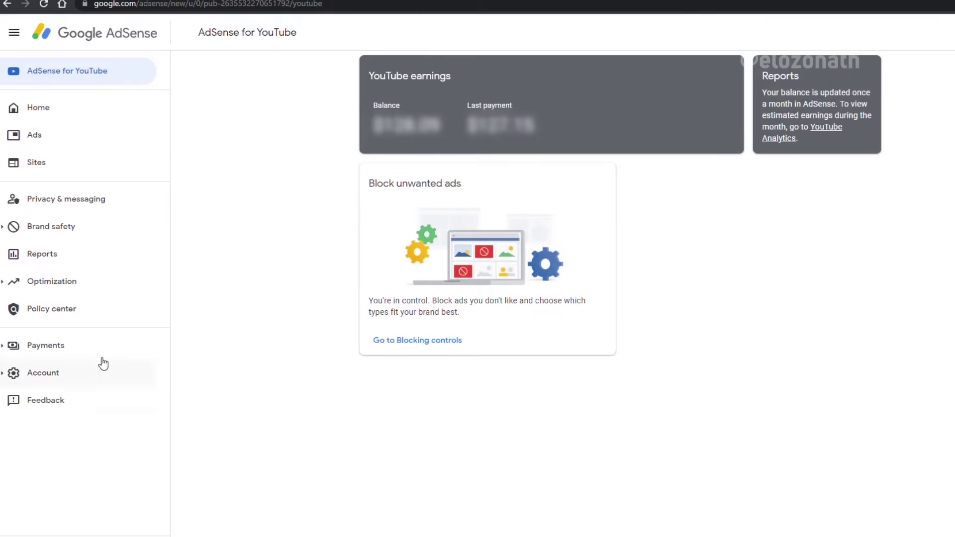
# Step: Open the payments account settings from the Payments info page
pyautogui.click(68, 348)
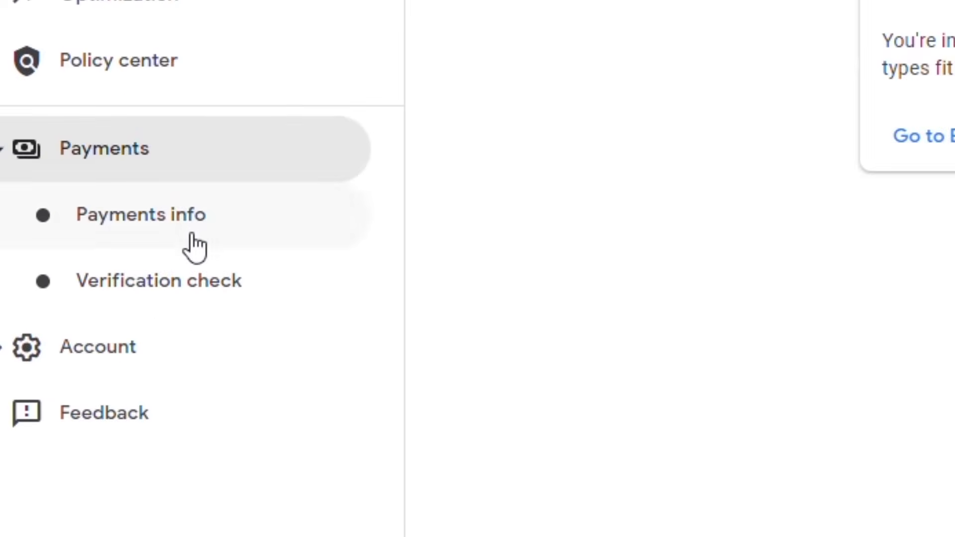
pyautogui.click(189, 234)
pyautogui.scroll(-3, 895, 260)
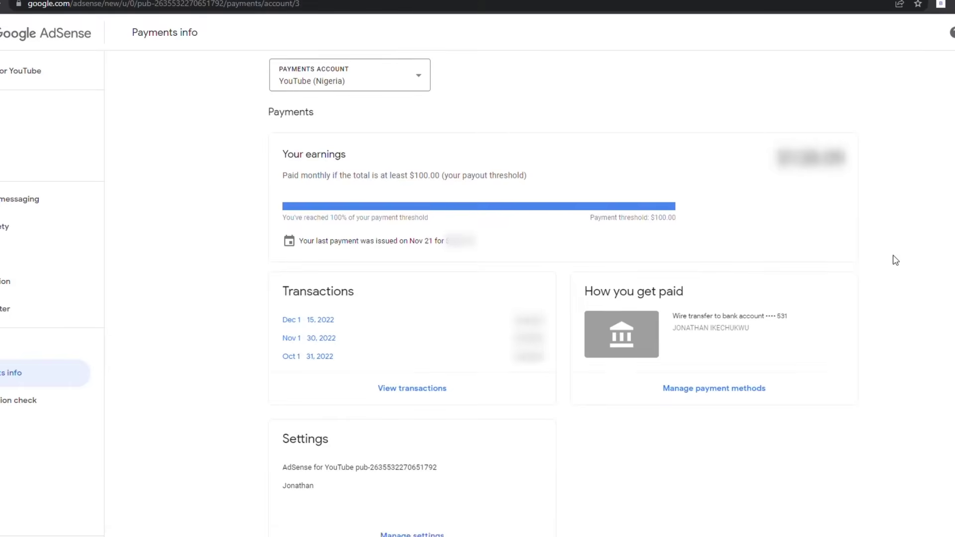
pyautogui.click(366, 356)
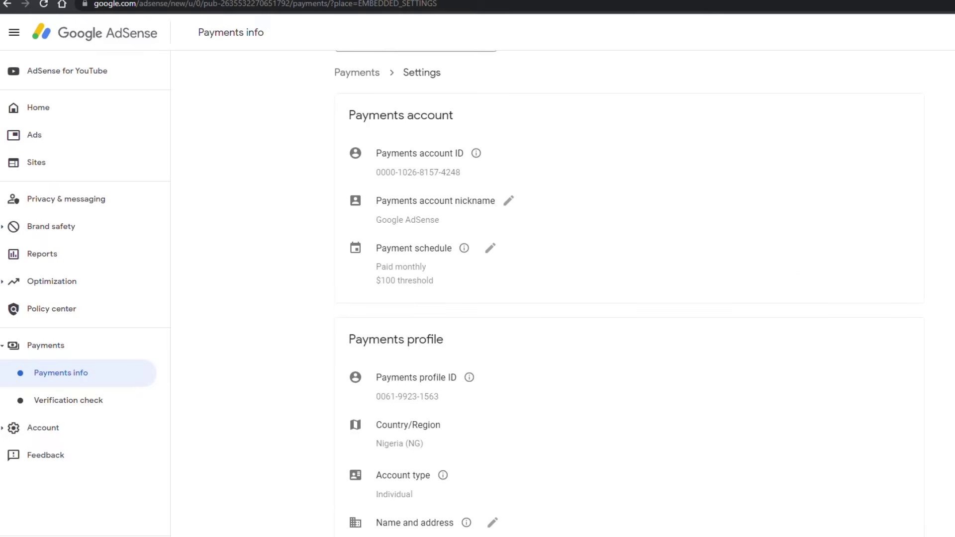
# Step: Overwrite the payee Name with a new first name and select the word in Address line 1
pyautogui.scroll(-5, 629, 298)
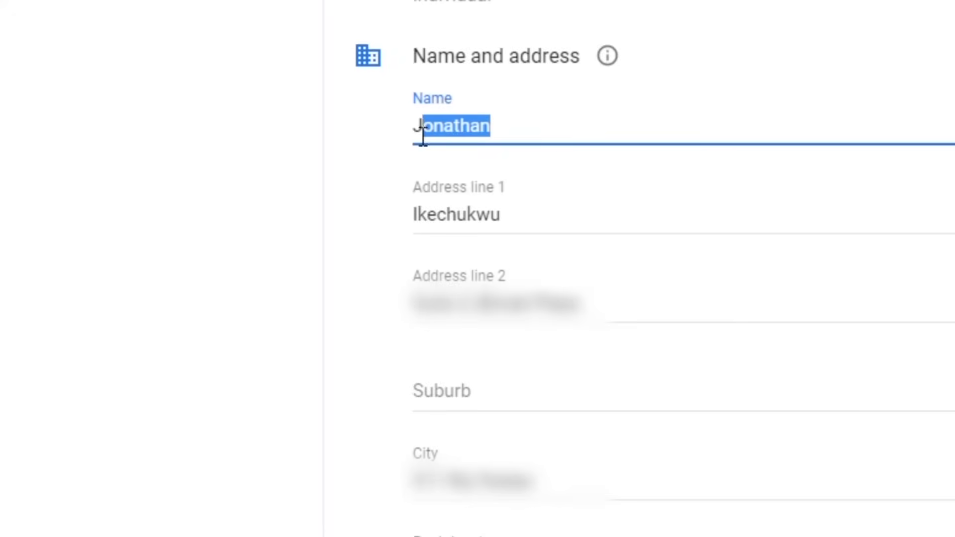
pyautogui.write('Shola')
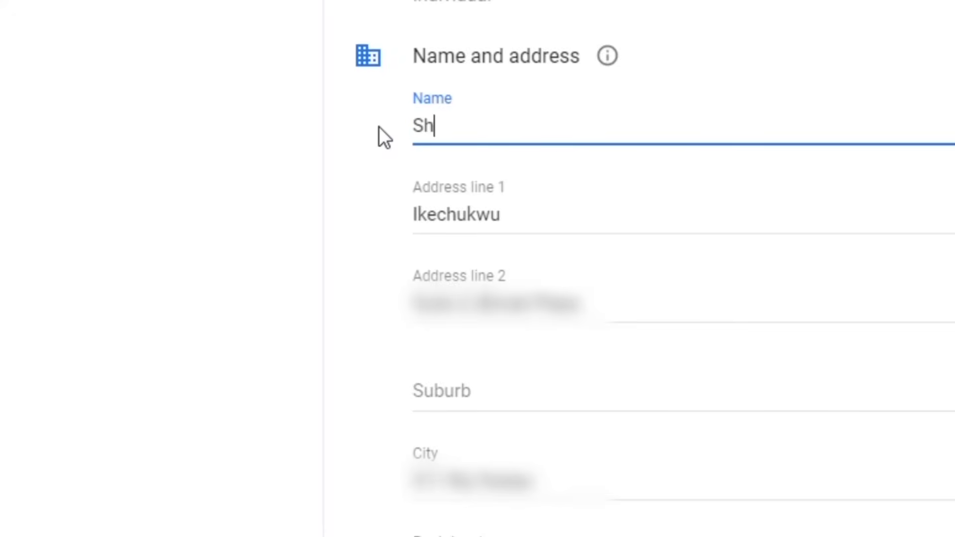
pyautogui.doubleClick(460, 214)
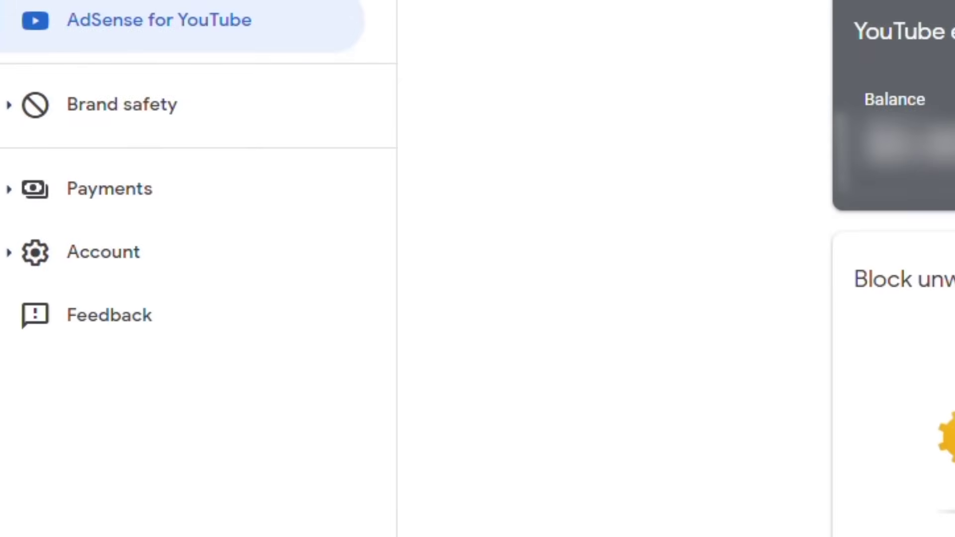
# Step: Request a new PIN from the Verification check page and dismiss the already-requested notice
pyautogui.click(87, 201)
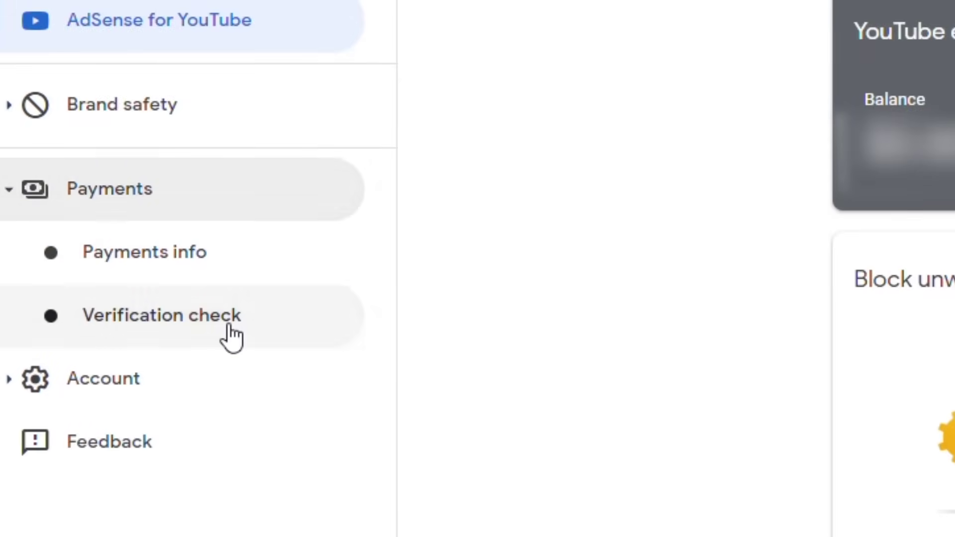
pyautogui.click(231, 335)
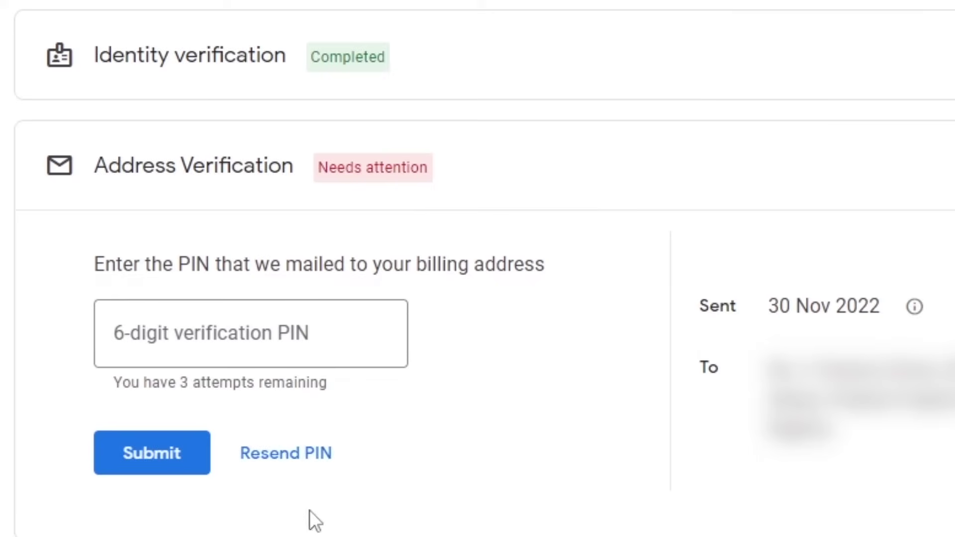
pyautogui.click(297, 455)
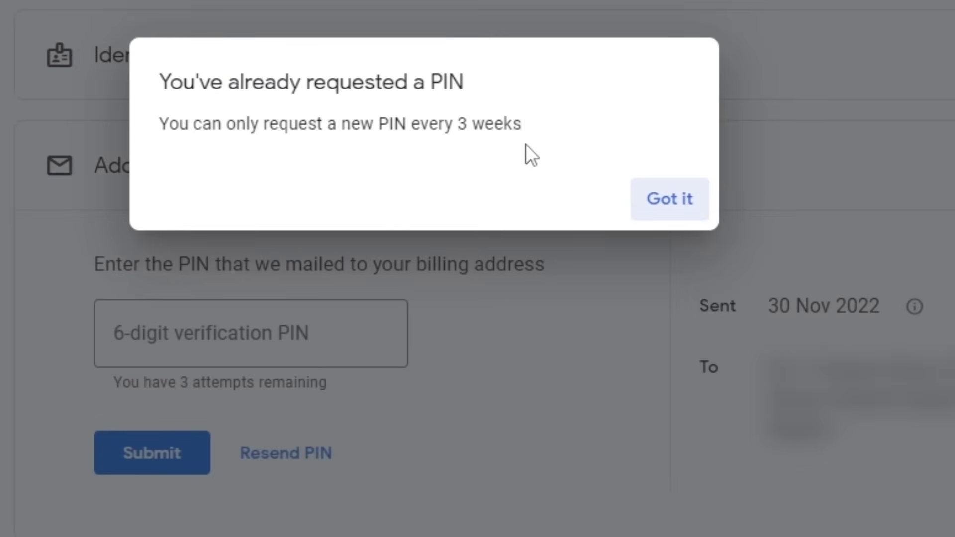
pyautogui.click(658, 211)
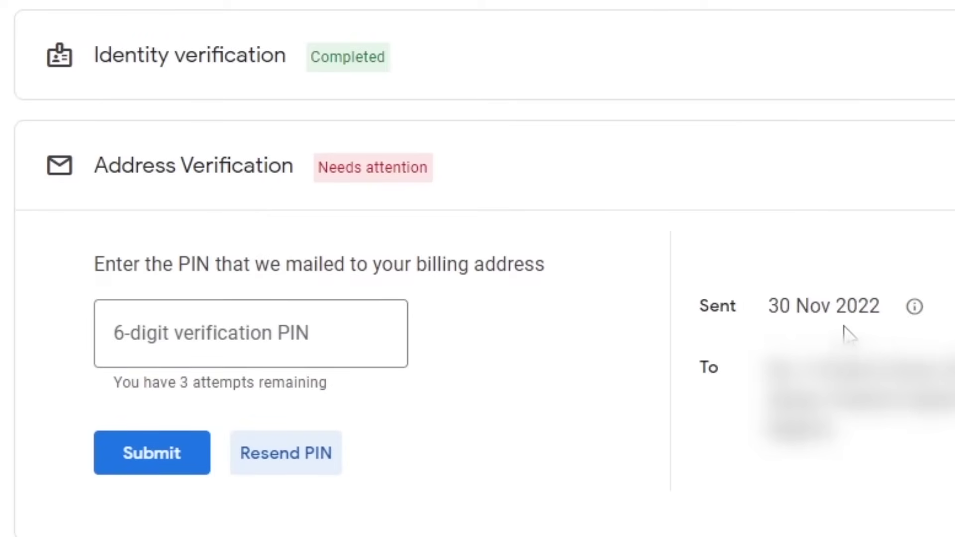
pyautogui.moveTo(894, 332)
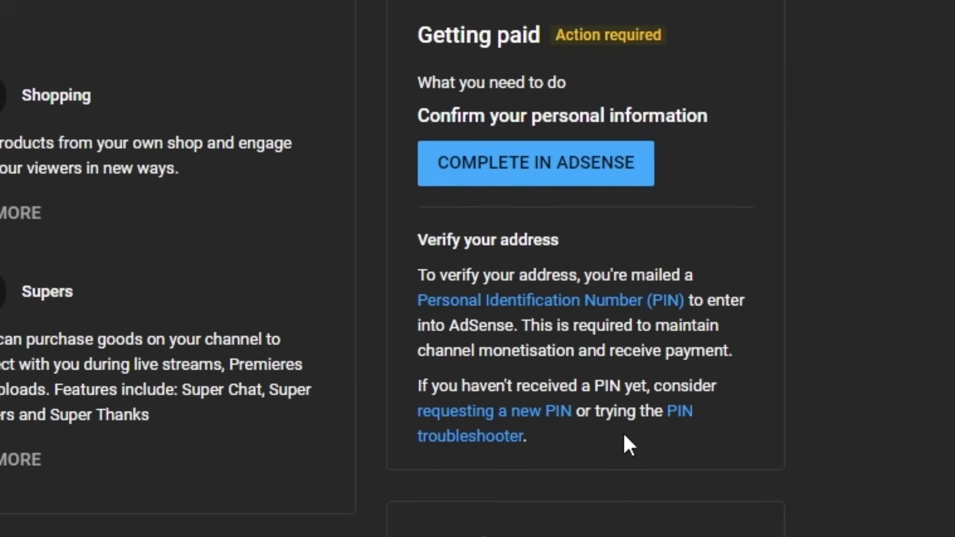
# Step: Follow the 'requesting a new PIN' link from the Getting paid card to AdSense verification
pyautogui.click(682, 417)
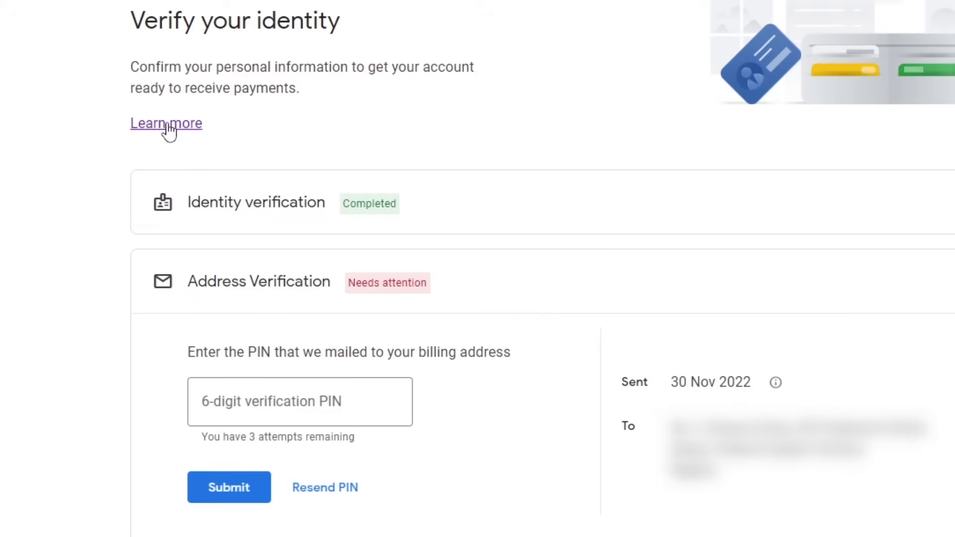
# Step: Open the verification help article and launch the AdSense PIN troubleshooter
pyautogui.click(168, 125)
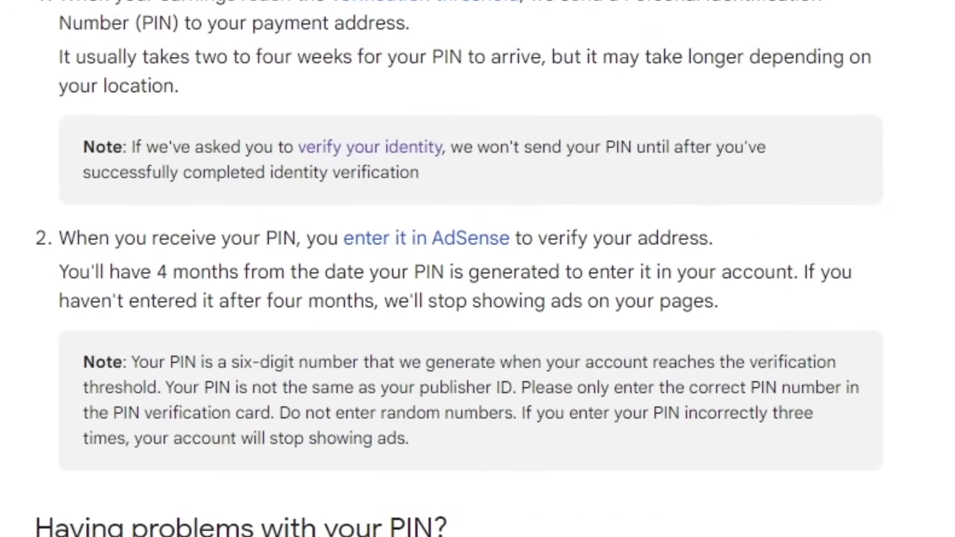
pyautogui.scroll(-3, 904, 131)
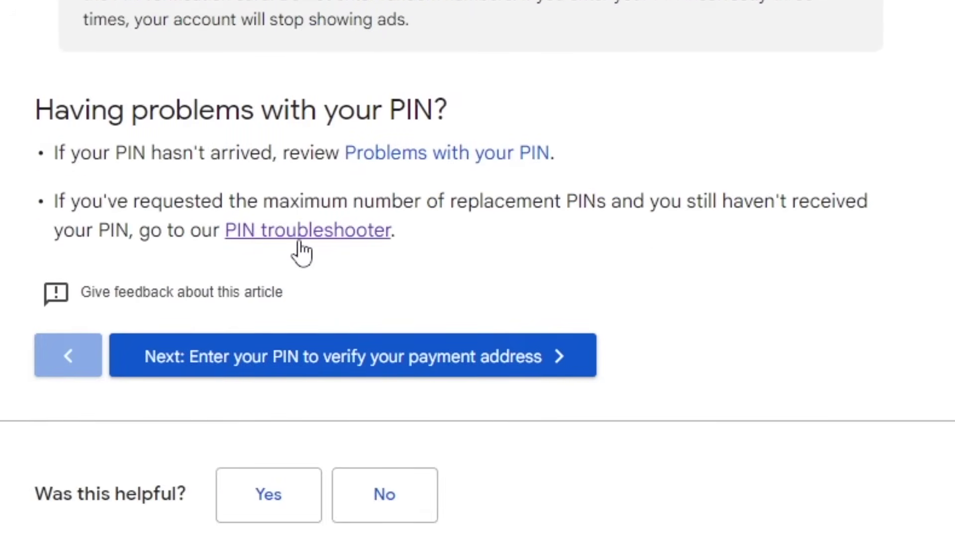
pyautogui.click(300, 242)
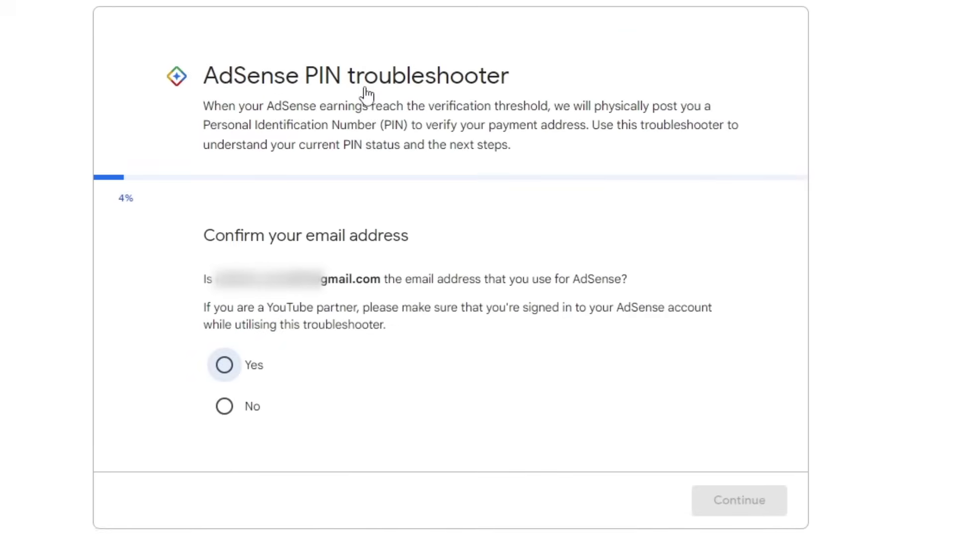
# Step: Confirm the AdSense e-mail, report the PIN never arrived, and open the support contact form
pyautogui.click(231, 365)
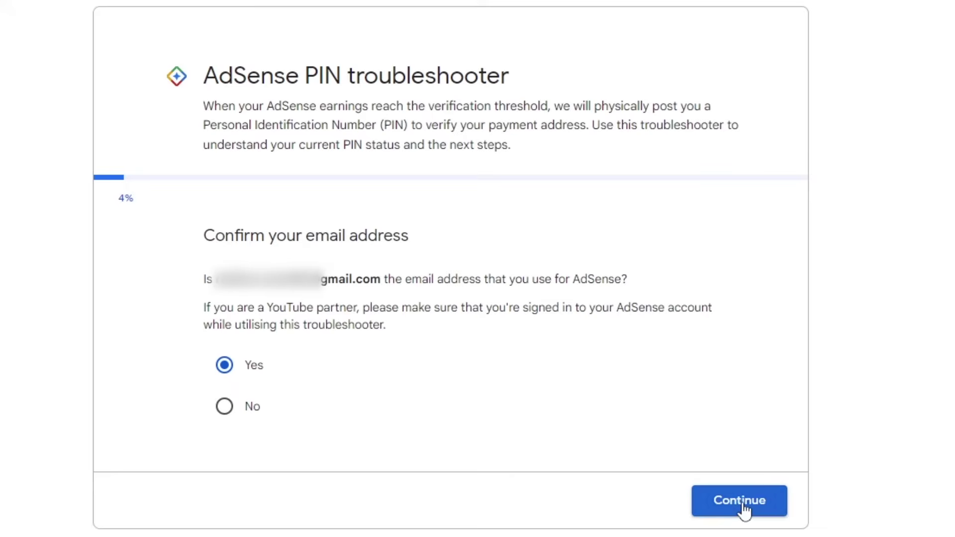
pyautogui.click(746, 508)
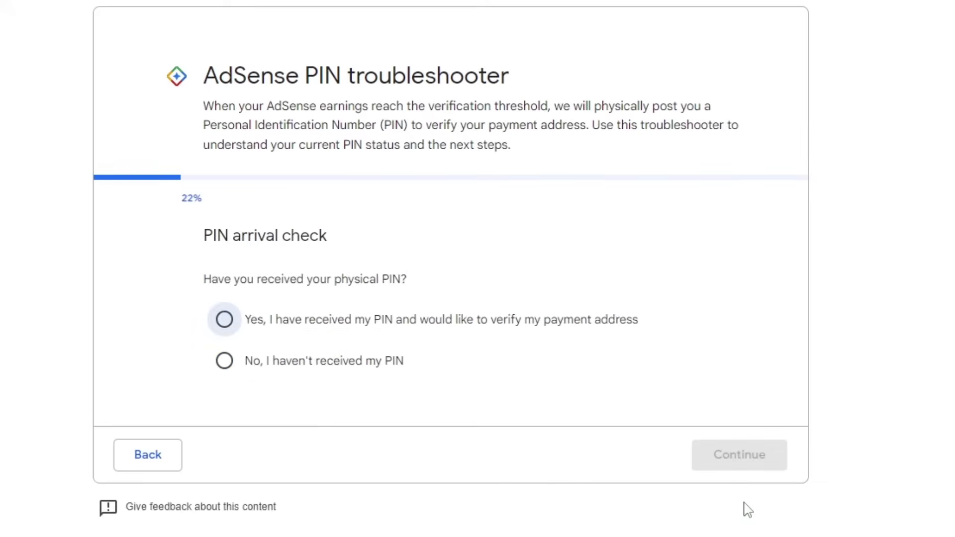
pyautogui.click(270, 366)
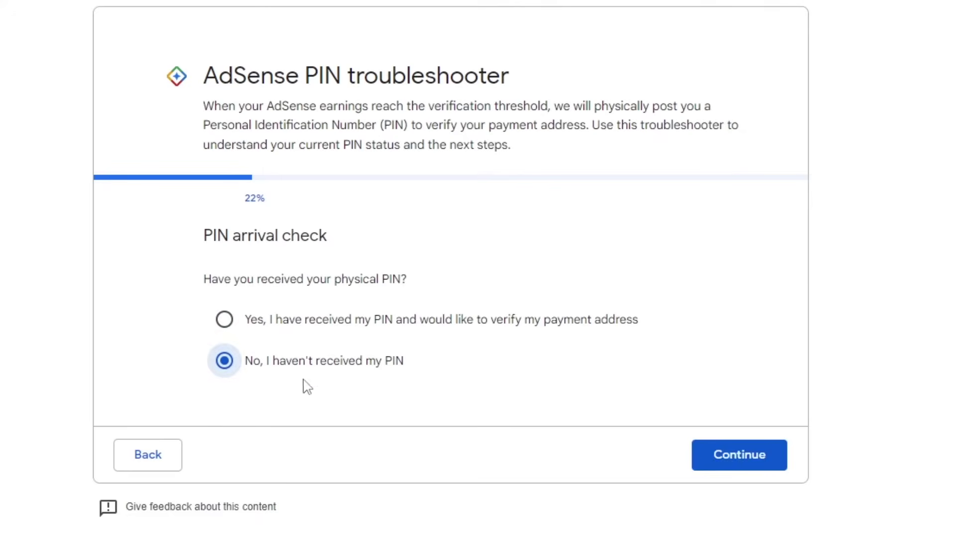
pyautogui.click(752, 461)
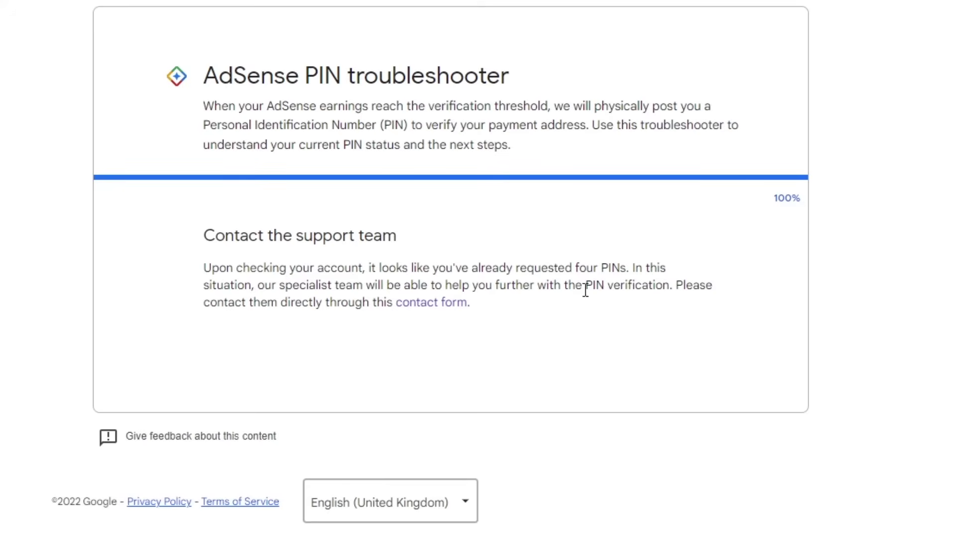
pyautogui.click(432, 302)
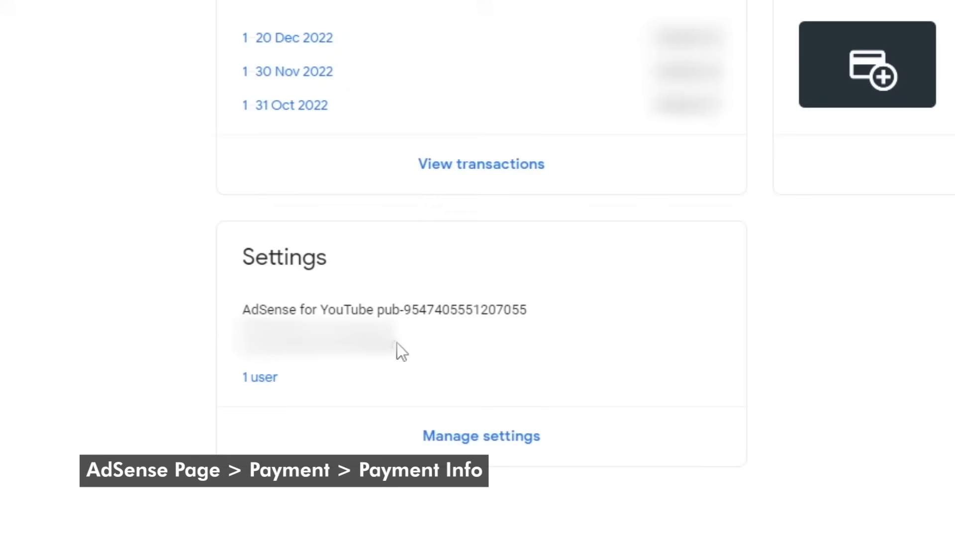
# Step: Select the pub- publisher ID in the Payments account nickname for copying
pyautogui.moveTo(397, 343); pyautogui.dragTo(241, 343)
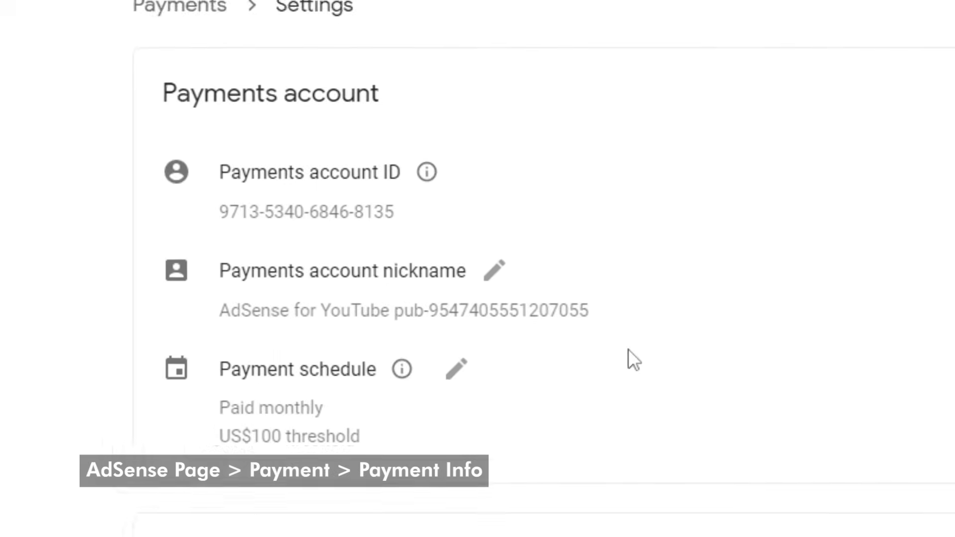
pyautogui.moveTo(589, 316); pyautogui.dragTo(387, 323)
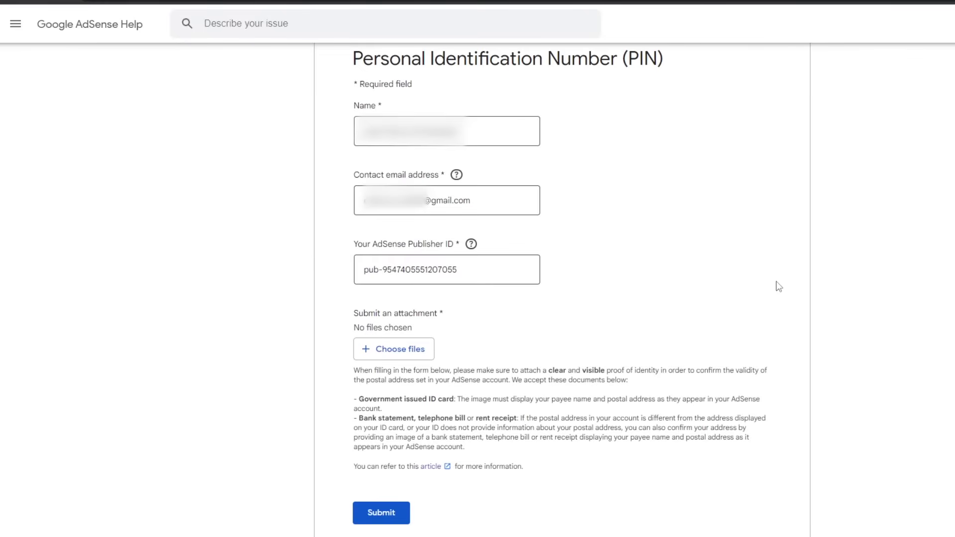
# Step: Begin adding a proof-of-identity attachment to the completed PIN contact form
pyautogui.scroll(2, 779, 287)
pyautogui.click(409, 473)
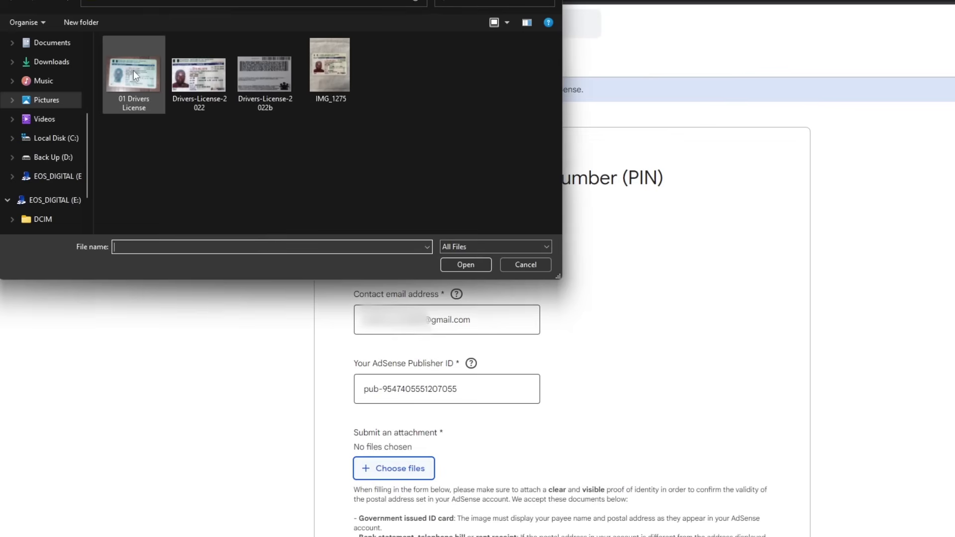
# Step: Attach 01 Drivers License.jpg to the PIN form and submit it
pyautogui.click(133, 70)
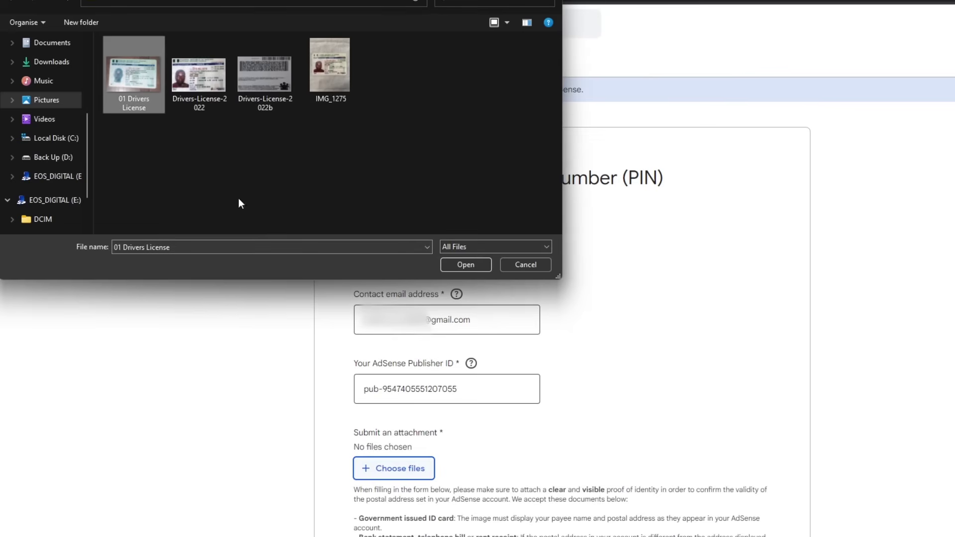
pyautogui.click(457, 264)
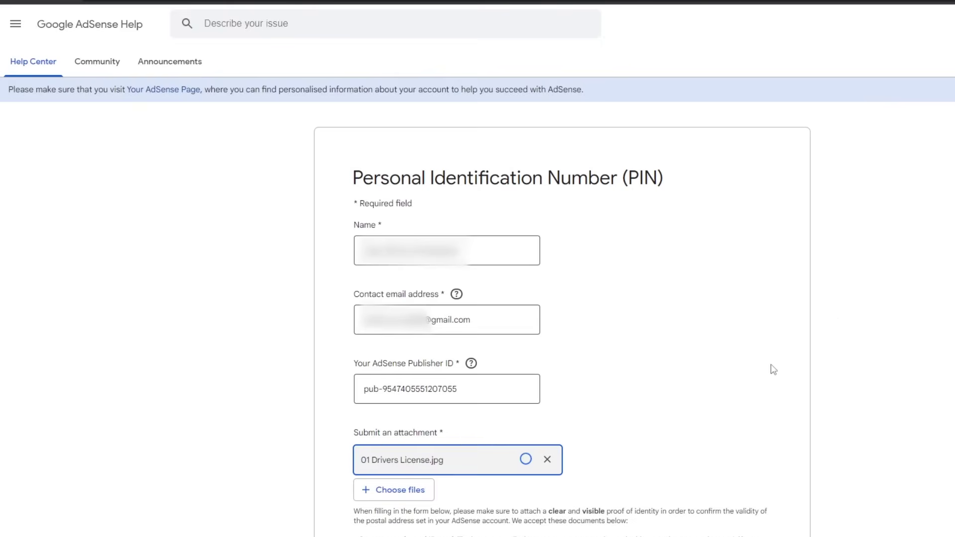
pyautogui.scroll(-5, 845, 359)
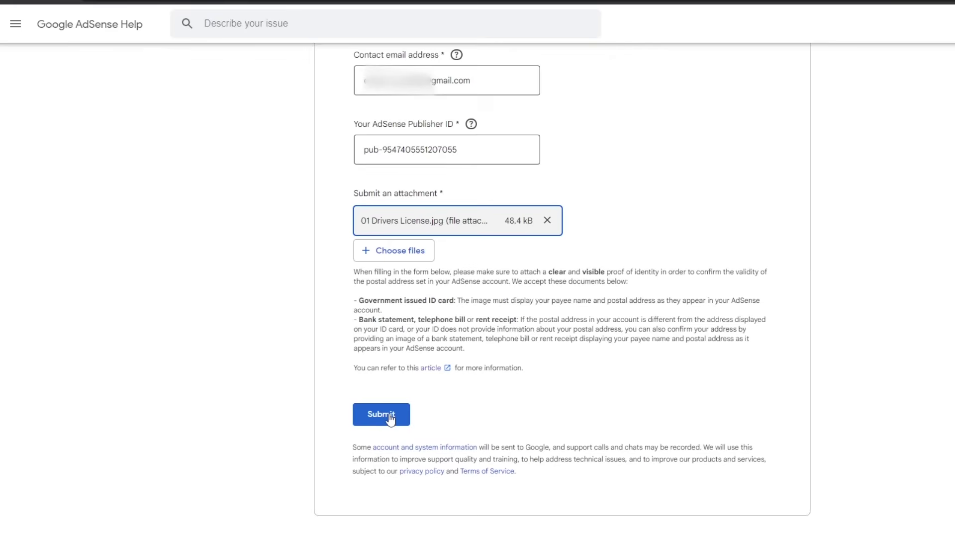
pyautogui.click(390, 418)
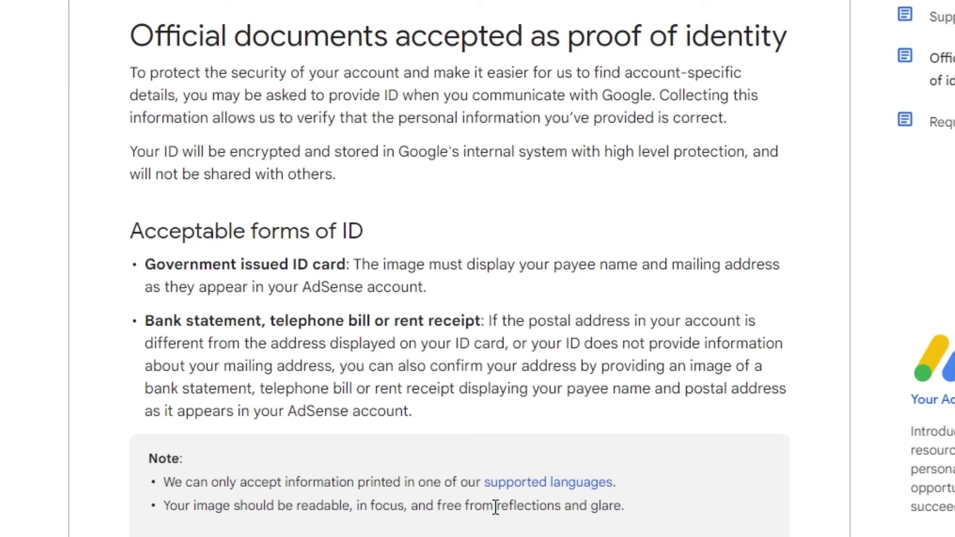
# Step: Open the supported languages page and scroll through its language list
pyautogui.click(549, 489)
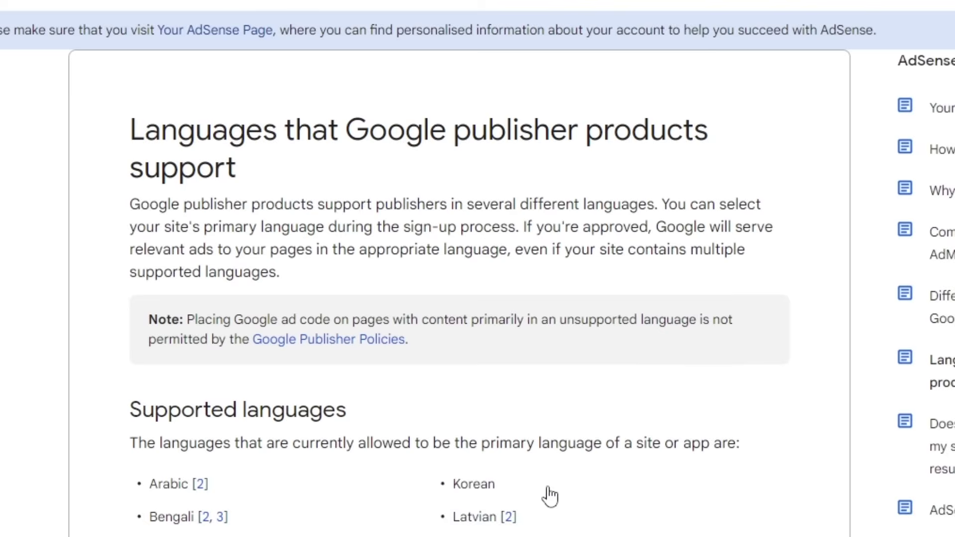
pyautogui.scroll(-4, 714, 522)
pyautogui.scroll(-5, 711, 517)
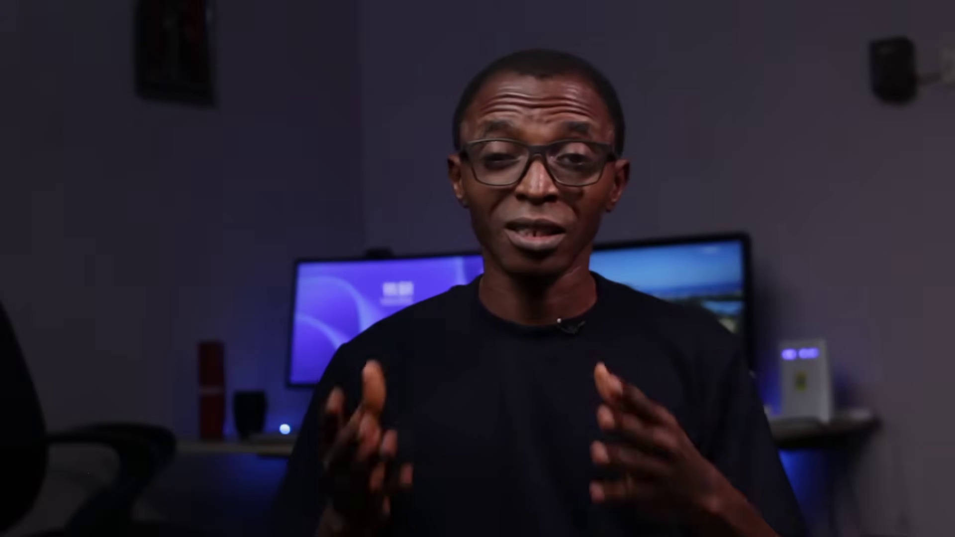
pyautogui.click(37, 208)
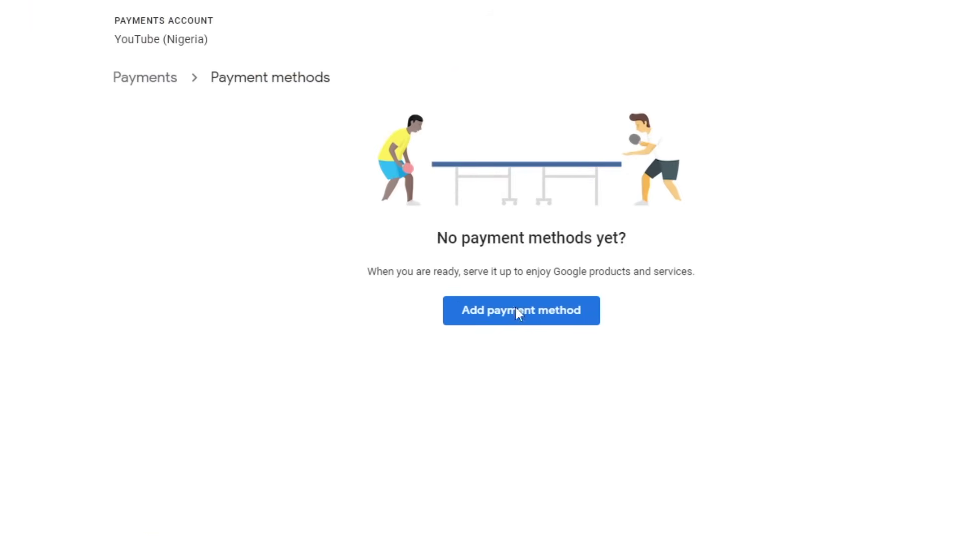
# Step: Add new wire transfer details and choose Access Bank Plc as the bank
pyautogui.click(517, 312)
pyautogui.click(123, 152)
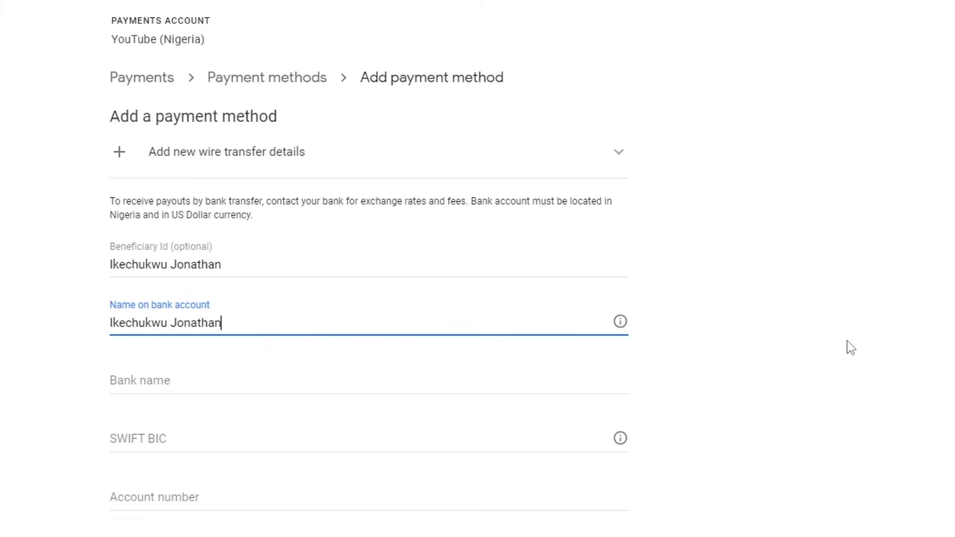
pyautogui.click(232, 372)
pyautogui.click(252, 416)
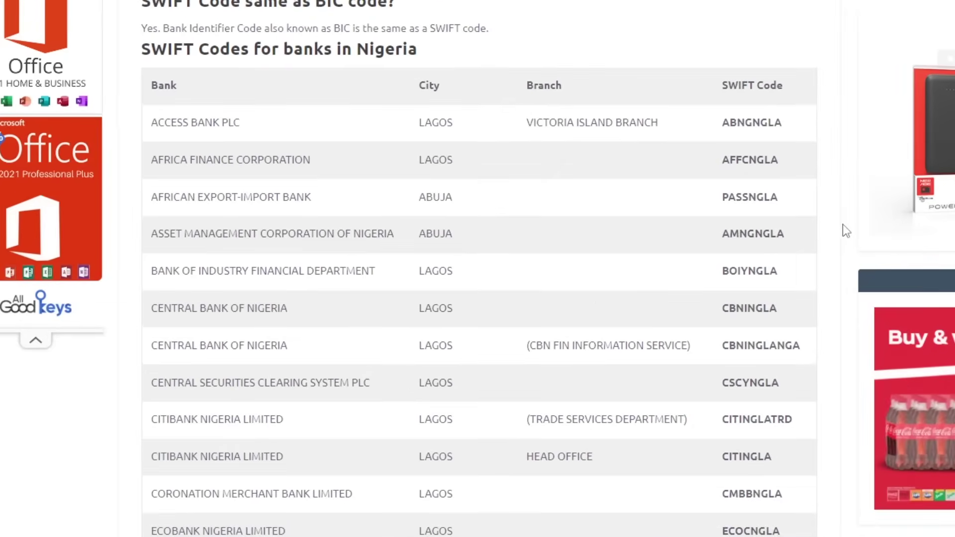
# Step: Scroll the Nigerian bank SWIFT code table down to Access Bank Plc's code ABNGNGLA
pyautogui.scroll(-1, 644, 237)
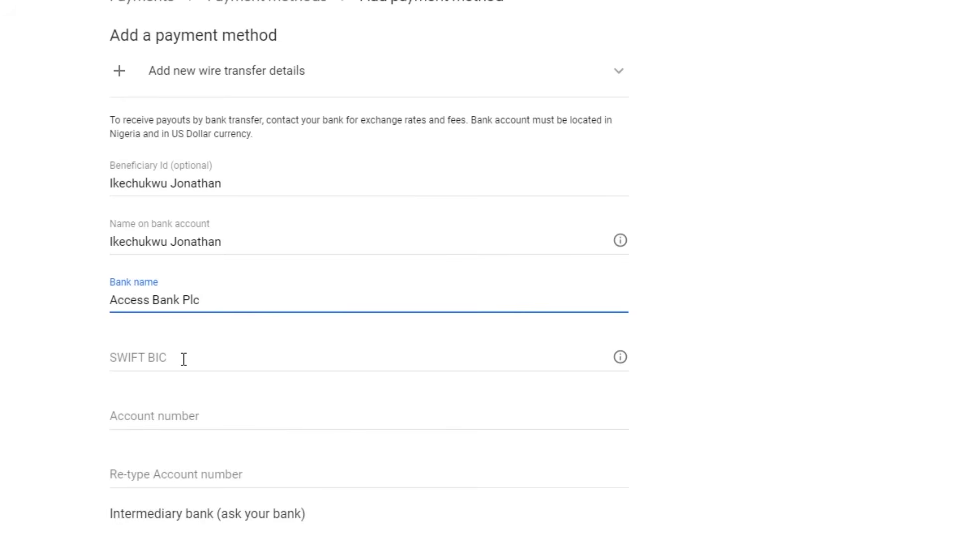
# Step: Choose SWIFT BIC ABNGNGLA and enter the bank account number in both account-number fields
pyautogui.click(183, 359)
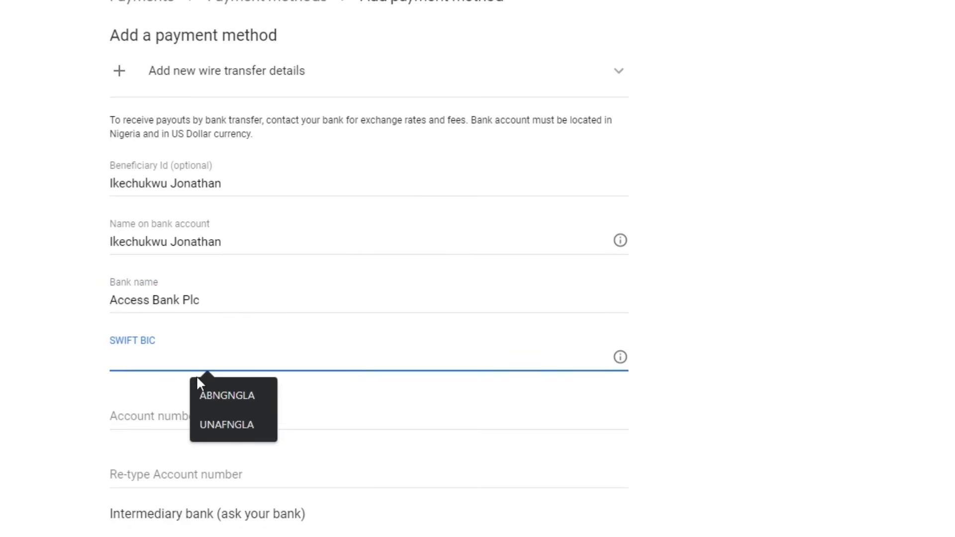
pyautogui.click(223, 395)
pyautogui.click(233, 413)
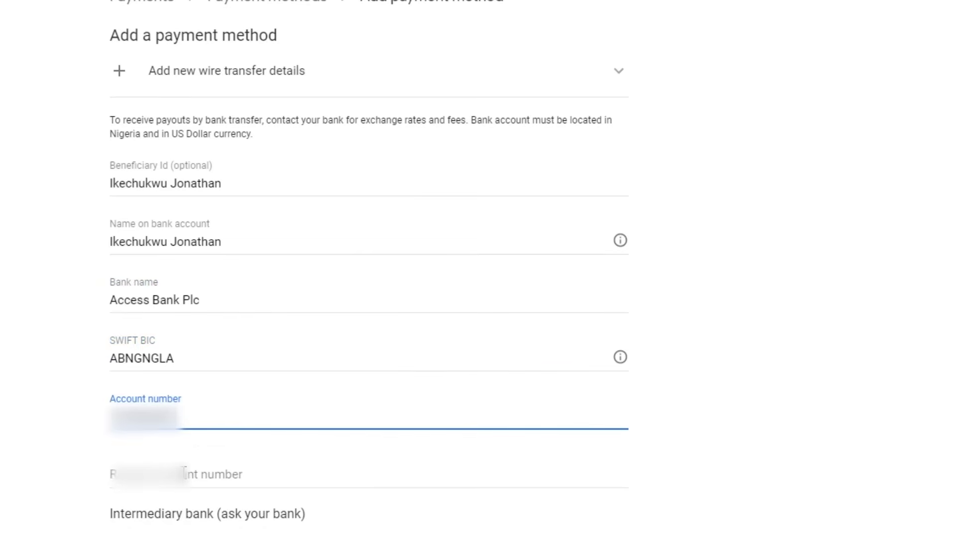
pyautogui.click(185, 474)
pyautogui.write('1')
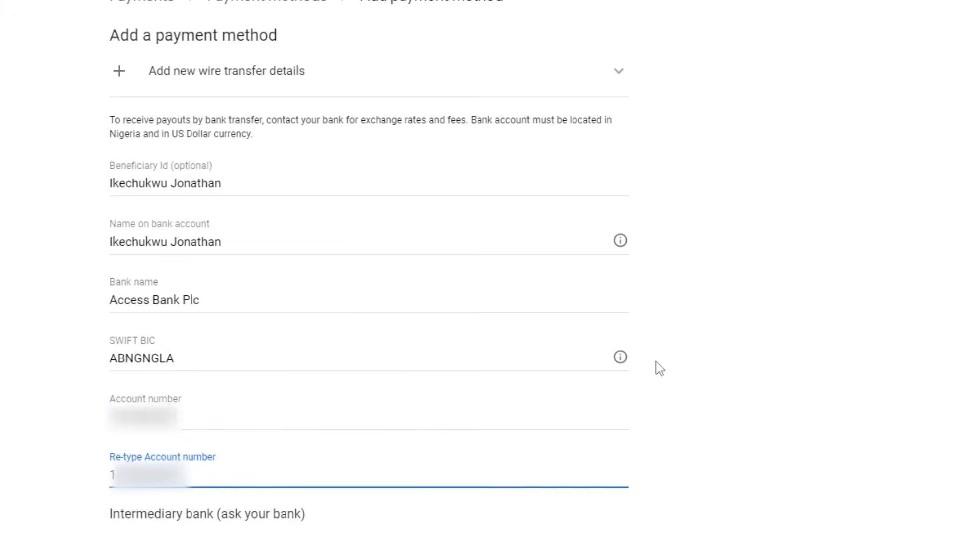
pyautogui.scroll(-5, 655, 362)
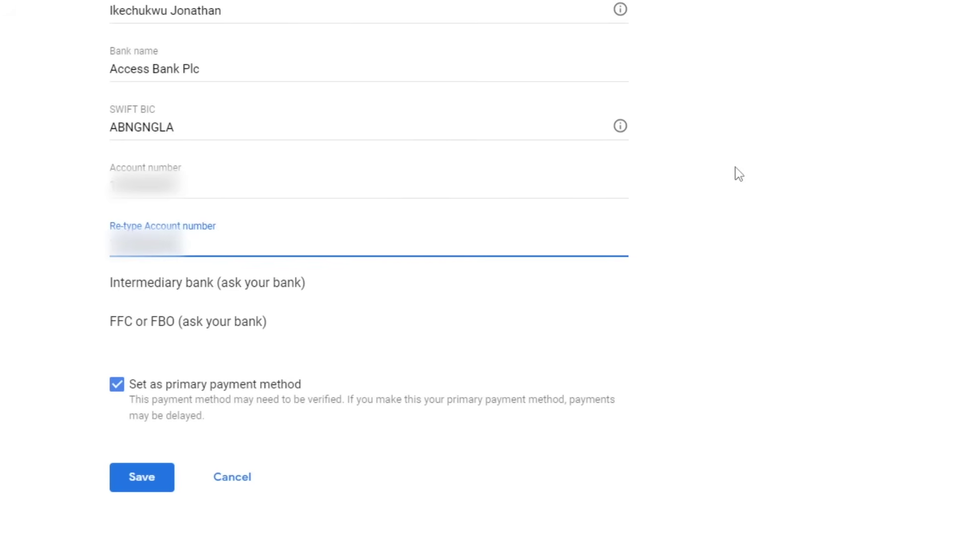